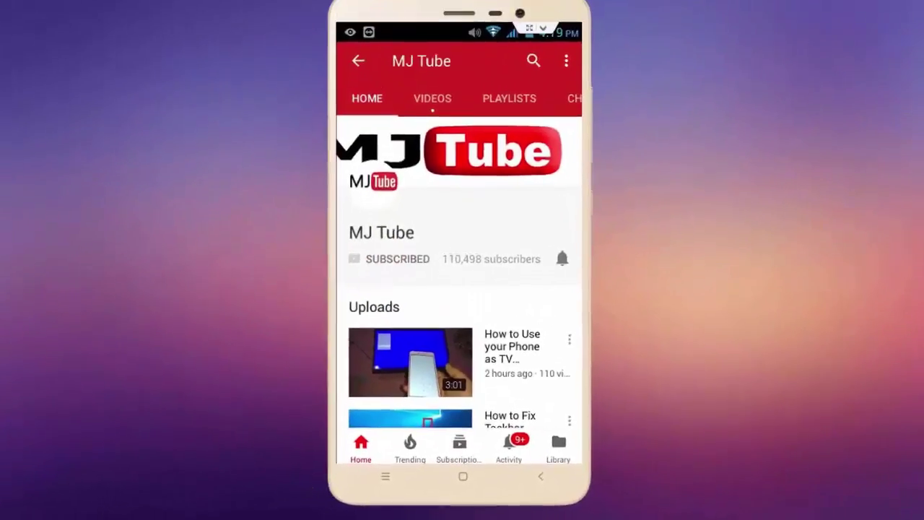
Set the MJ Tube channel's bell to all notifications
click(562, 259)
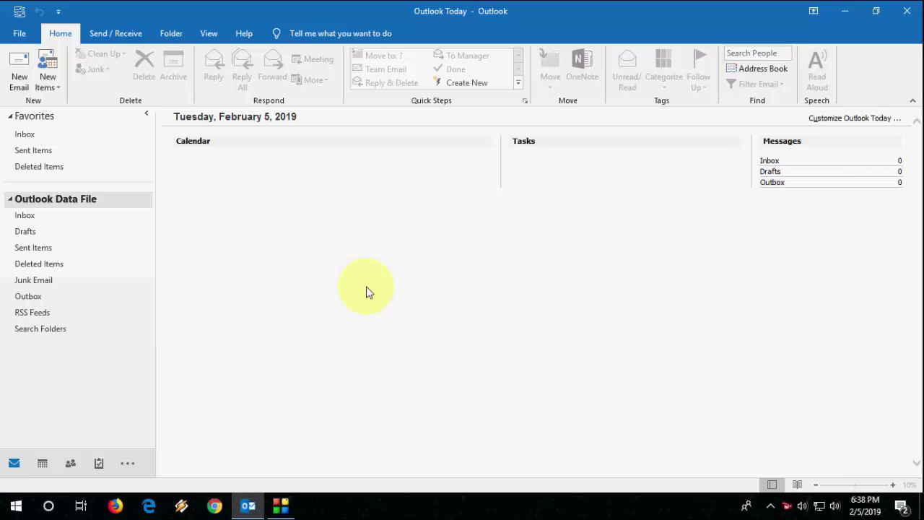
Set Outlook search to All mailboxes, include Deleted Items folder messages, and save the options
click(20, 34)
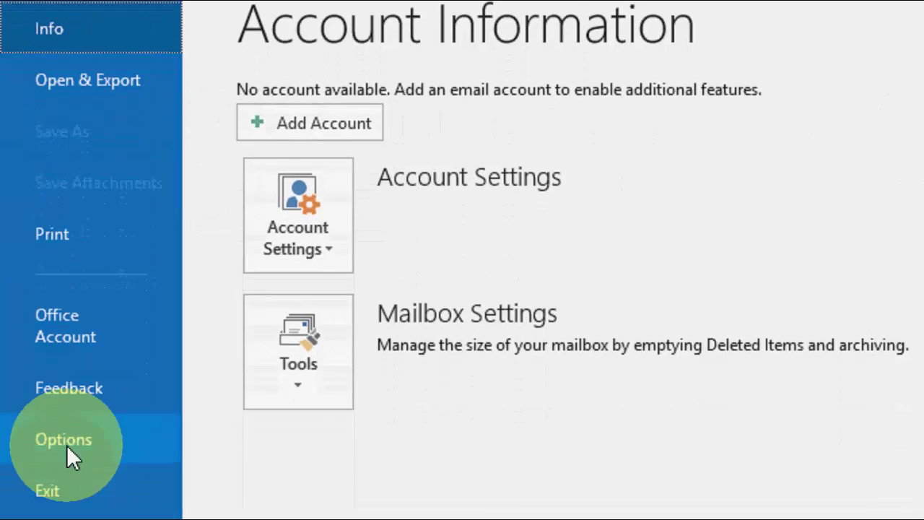
click(68, 449)
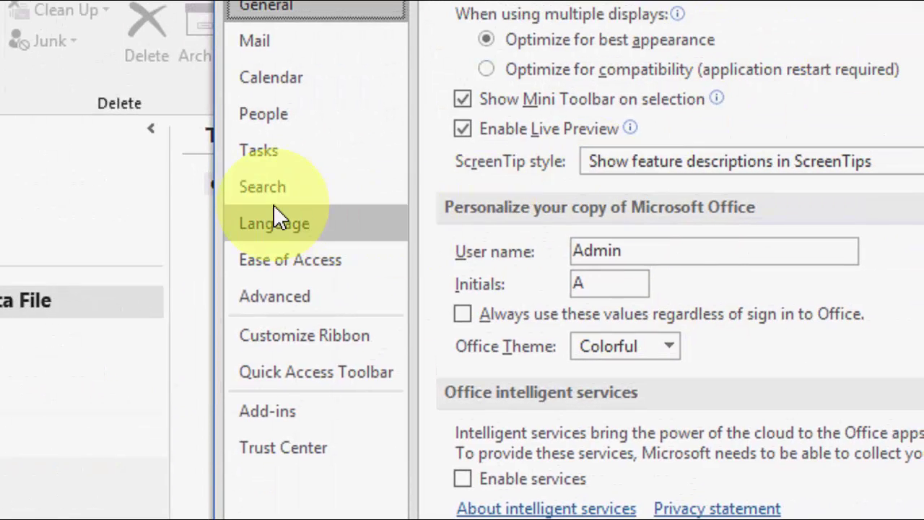
click(277, 186)
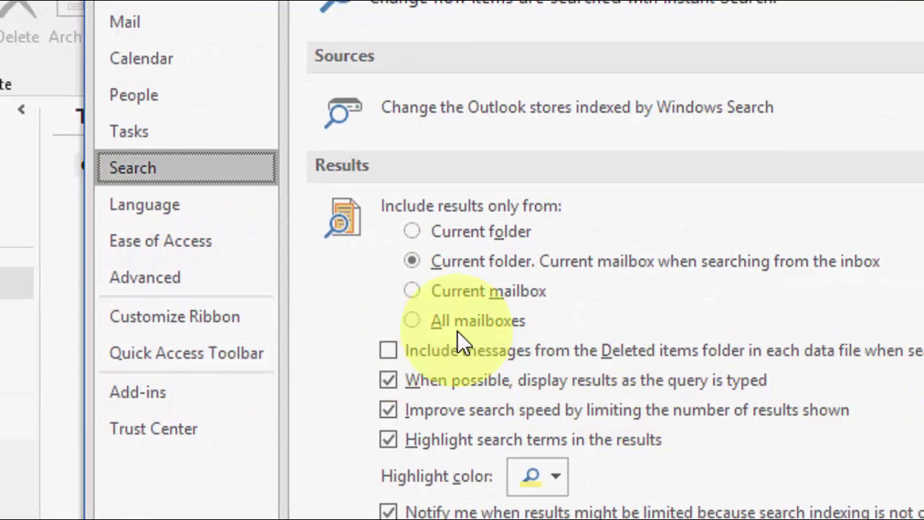
click(443, 324)
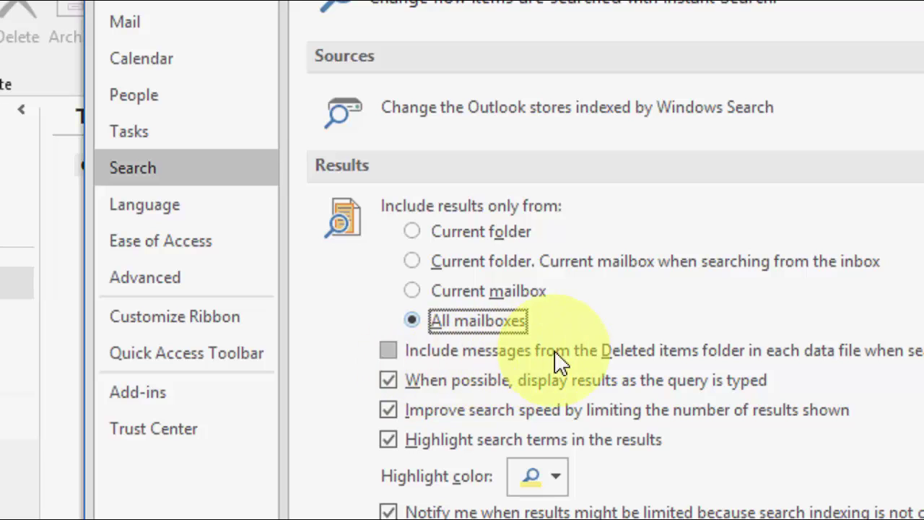
click(615, 351)
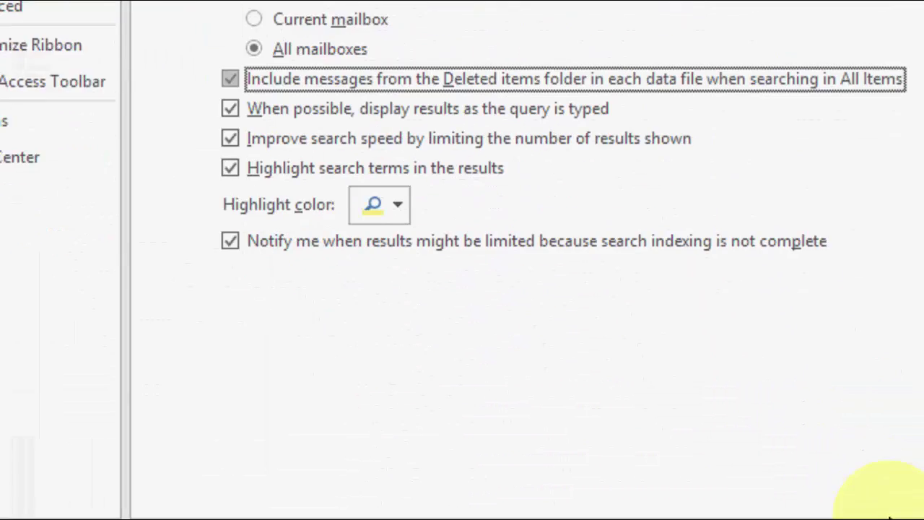
click(891, 518)
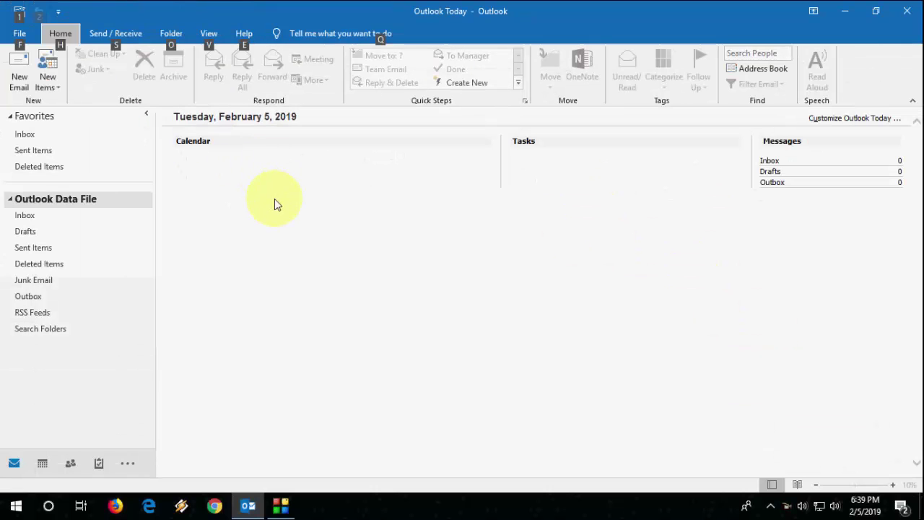
Launch Windows Indexing Options from the Sources section of Outlook's Search options
click(274, 200)
click(20, 34)
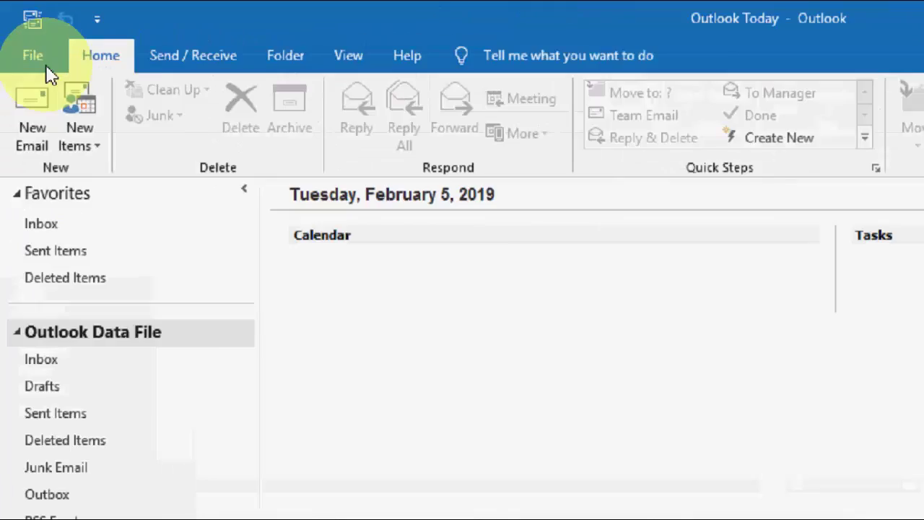
click(89, 491)
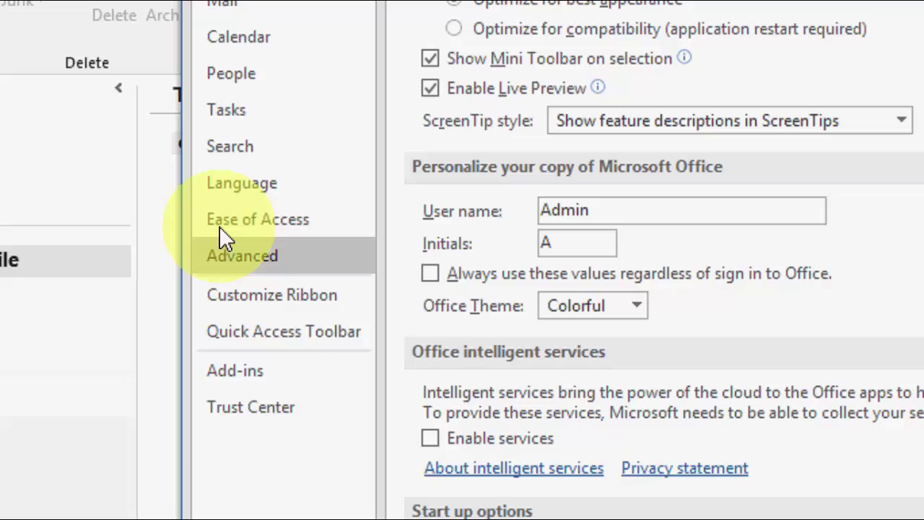
click(249, 148)
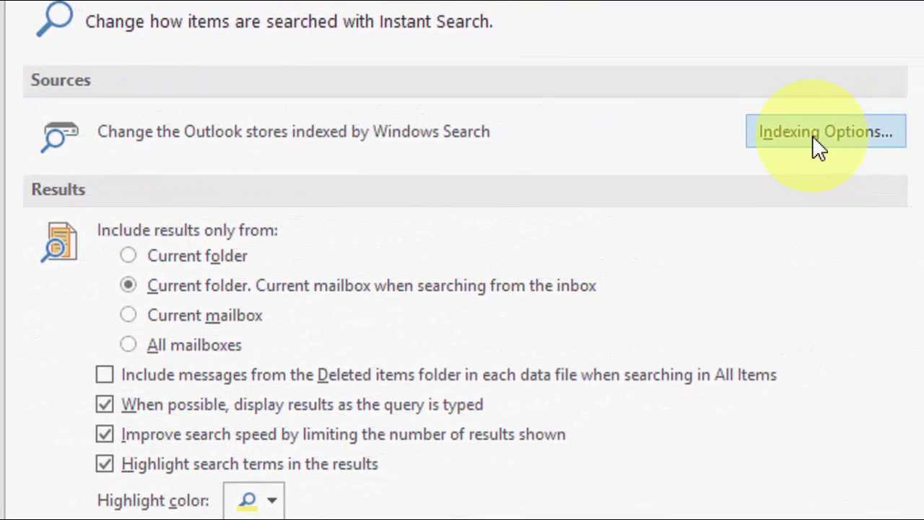
click(827, 145)
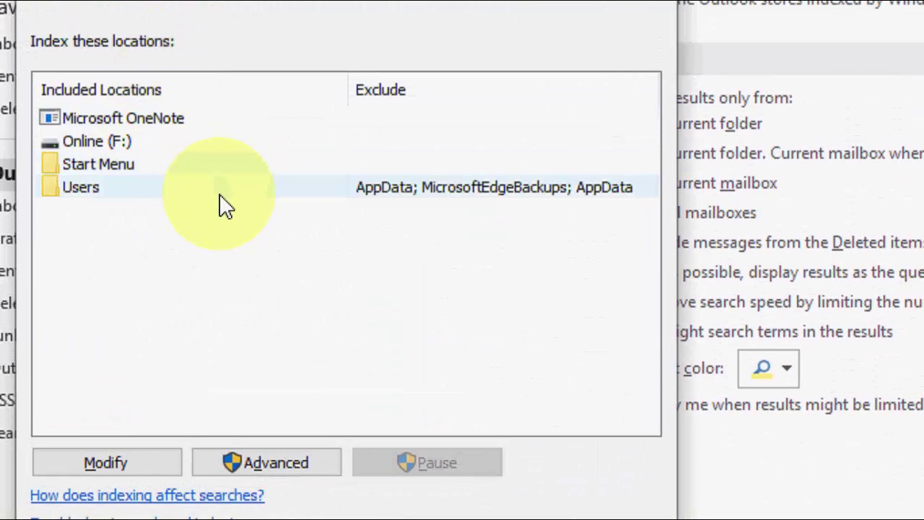
Add Microsoft Outlook to the indexed locations, then close Indexing Options and Outlook Options
click(114, 455)
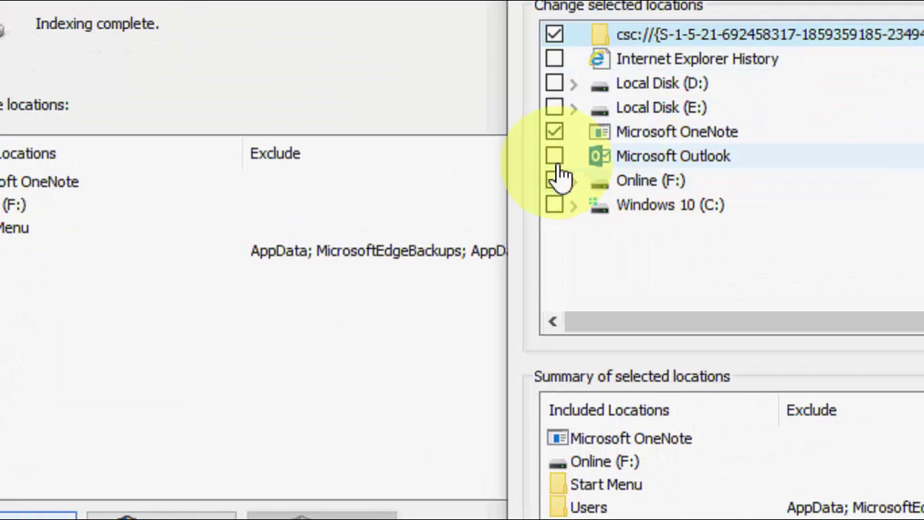
click(554, 157)
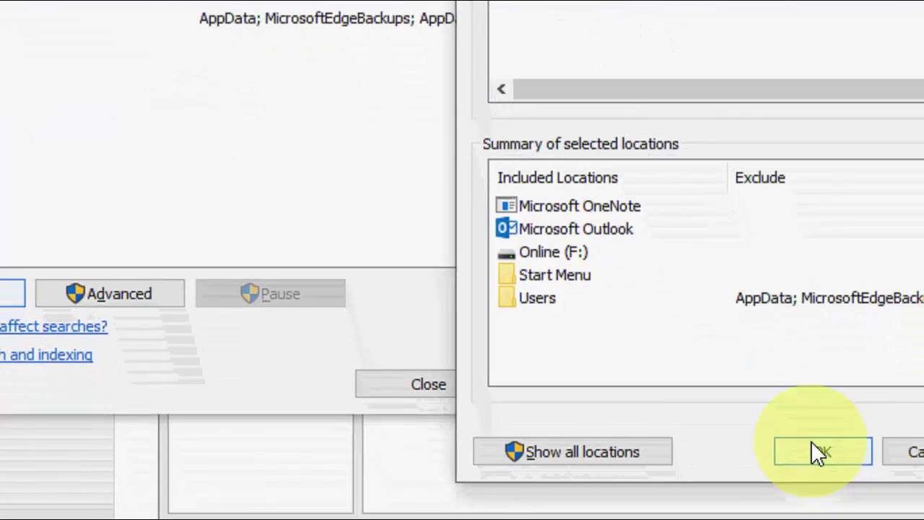
click(796, 423)
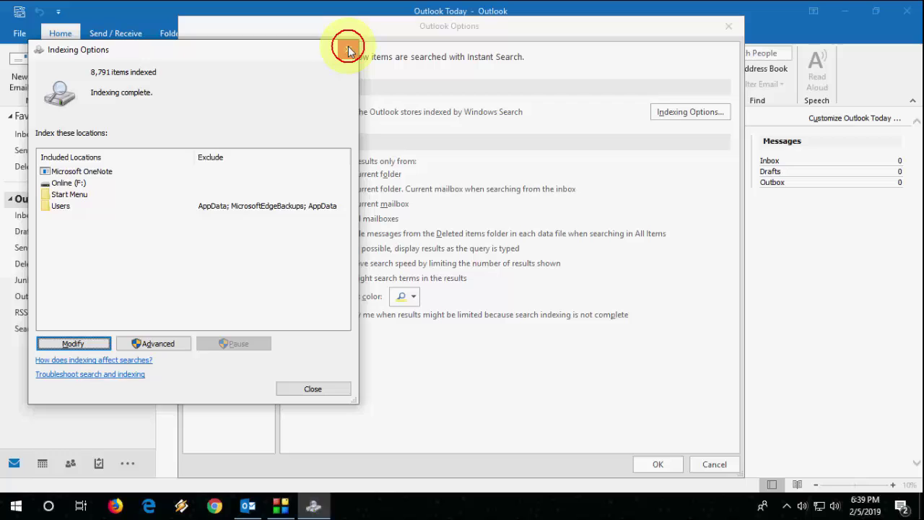
click(348, 49)
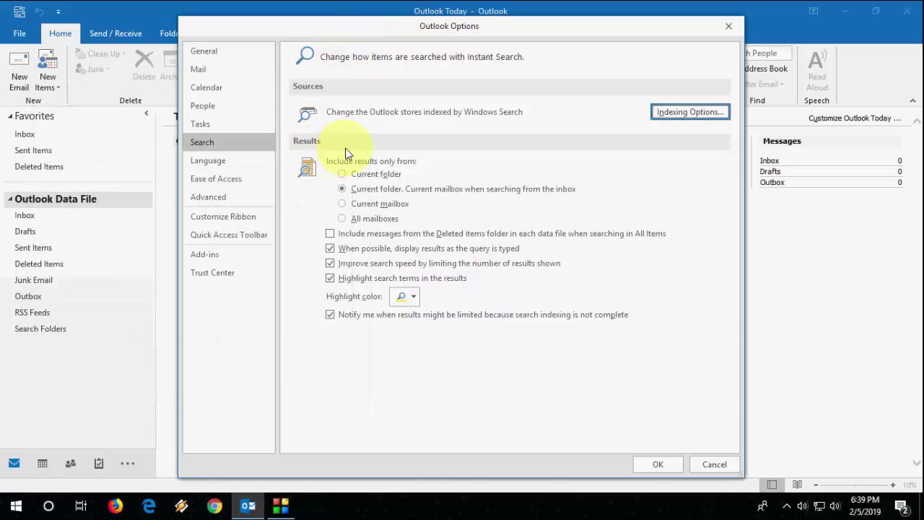
click(729, 26)
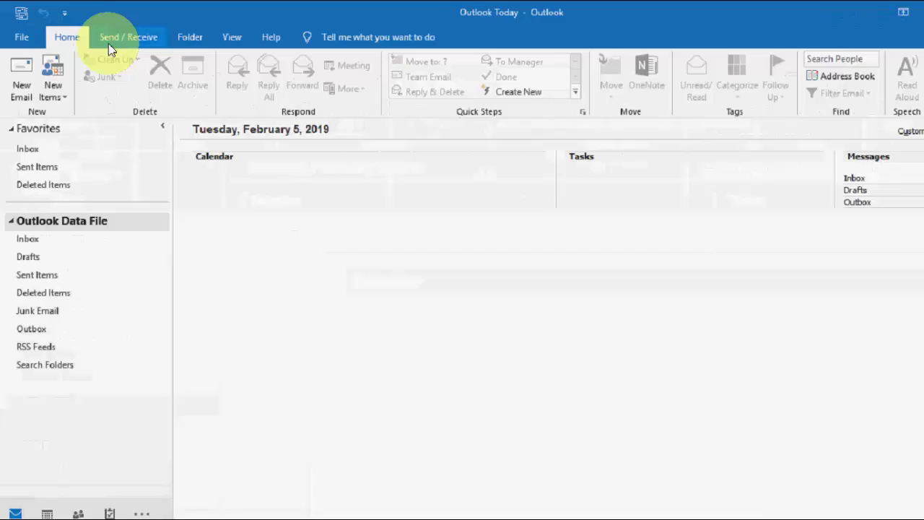
Search Windows for 'indexing option'
key(alt)
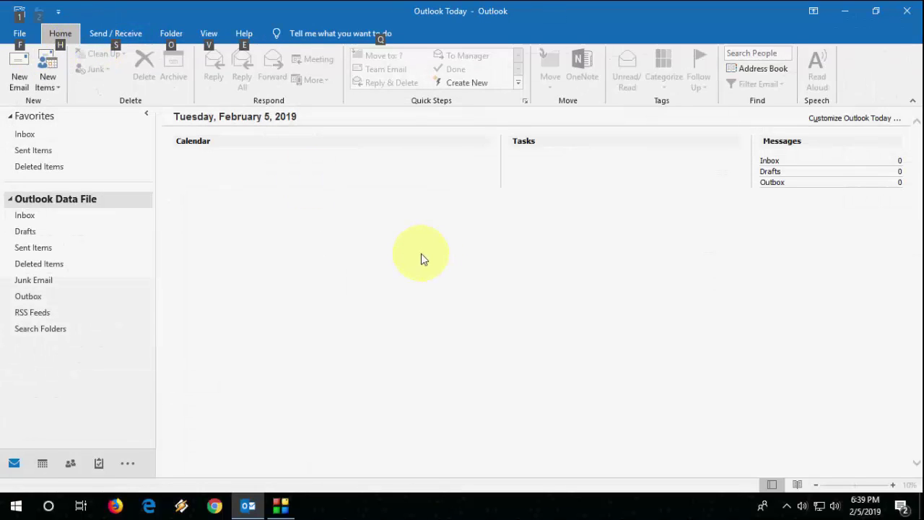
key(super)
text(in)
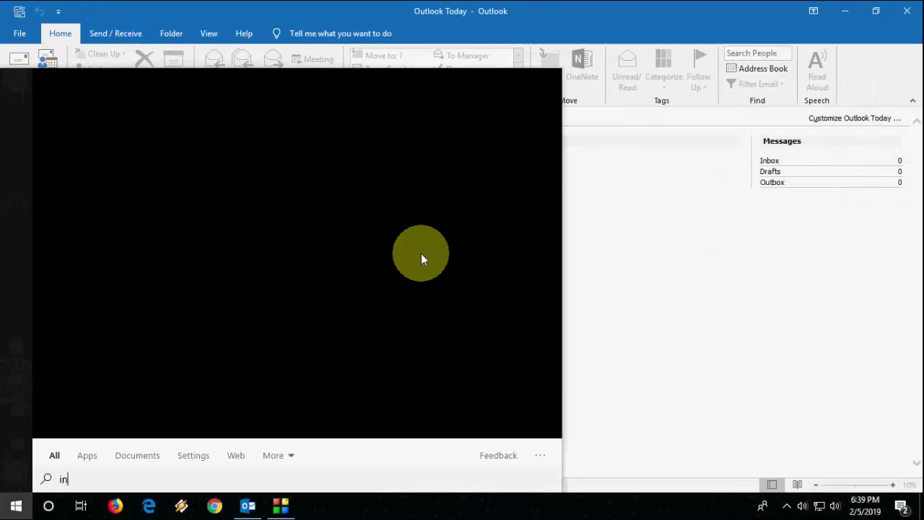
text(dexing option)
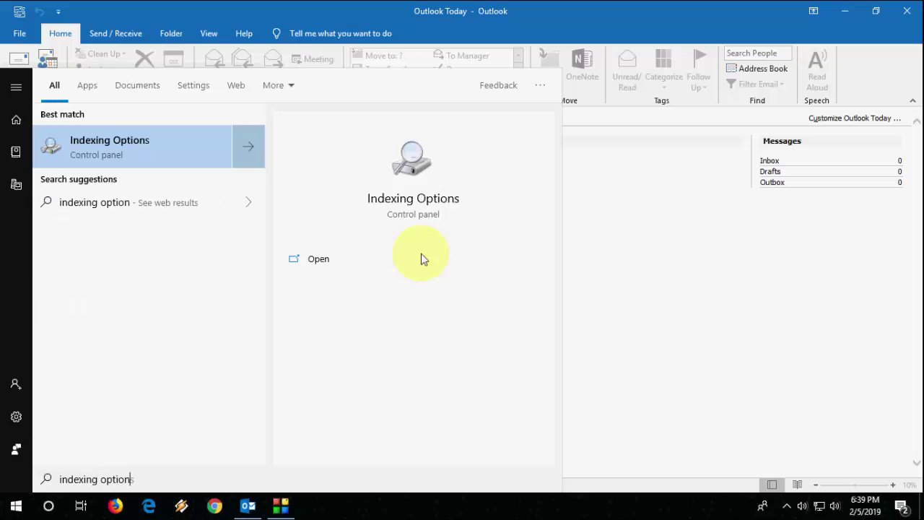
Reopen Indexing Options, toggle the Online (F:) and Microsoft Outlook locations, confirm, and exit Outlook
click(168, 164)
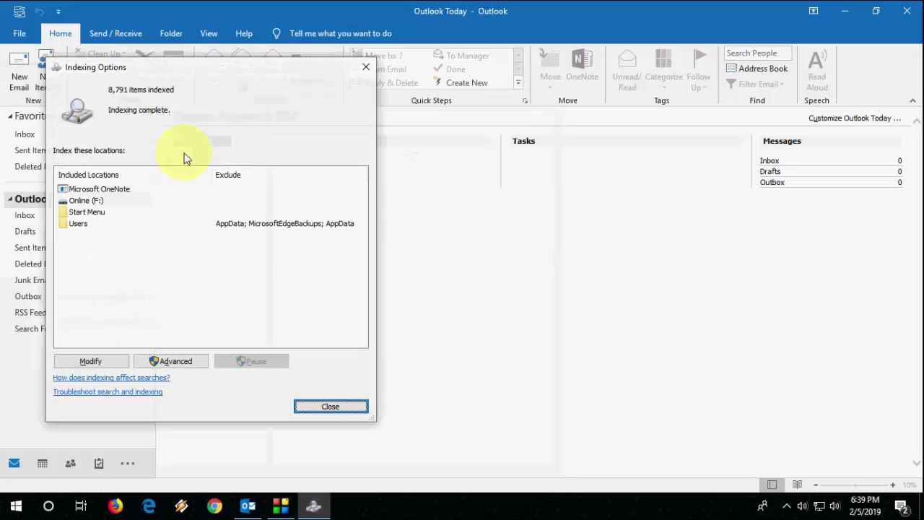
click(85, 362)
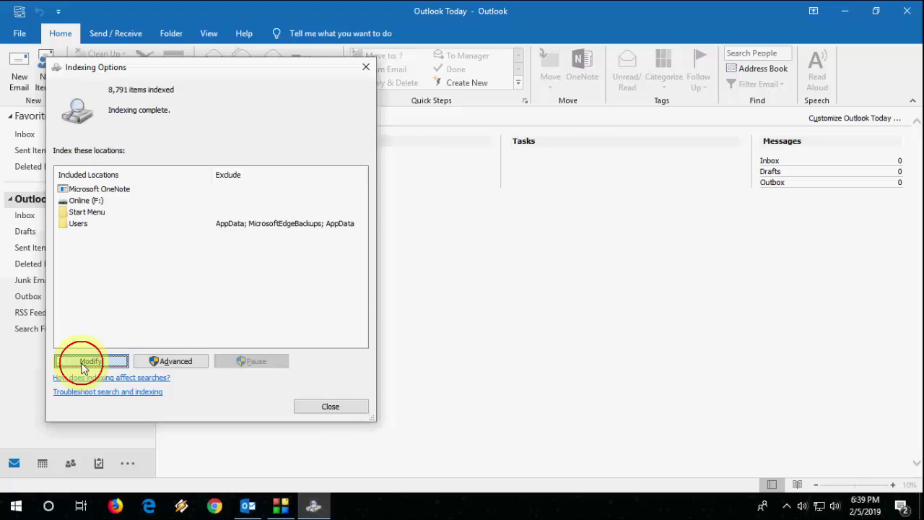
click(350, 170)
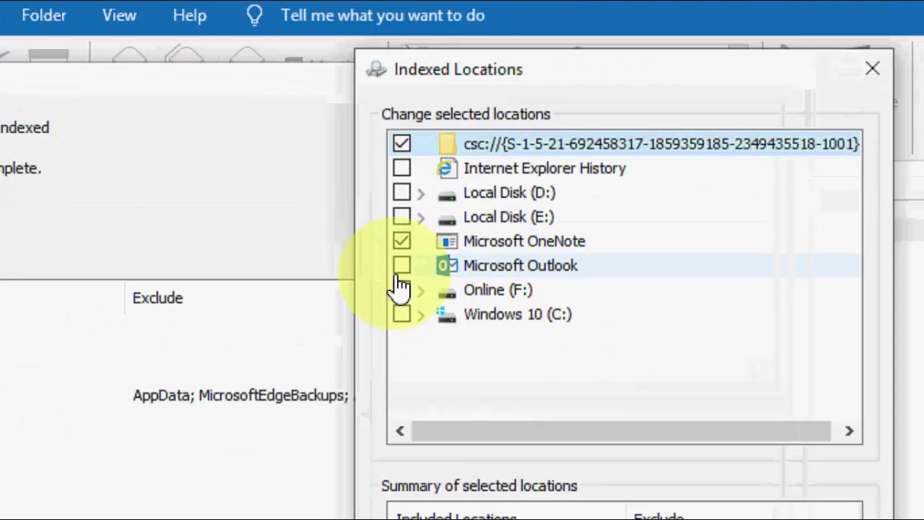
click(400, 267)
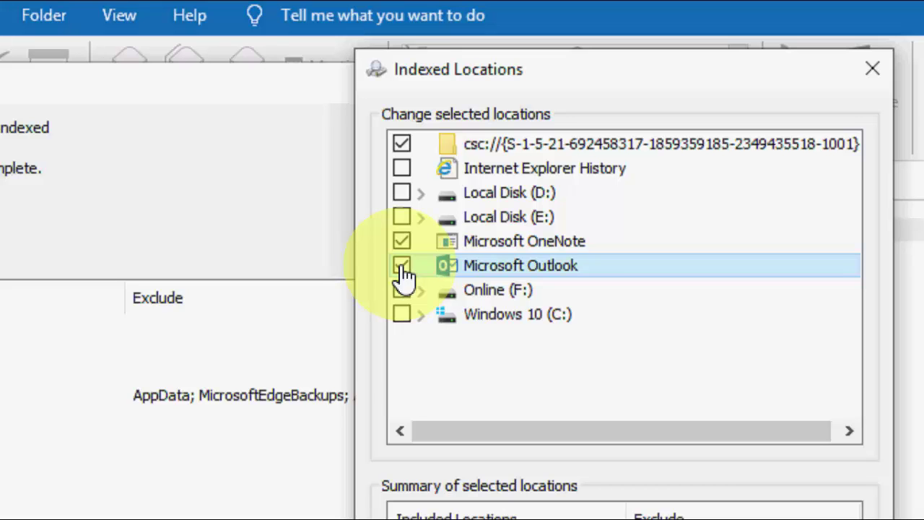
click(401, 266)
click(402, 289)
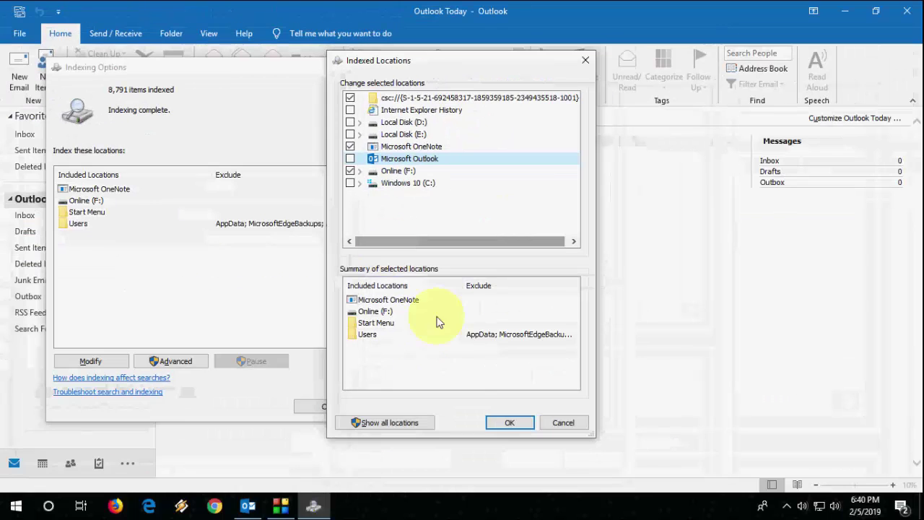
click(488, 423)
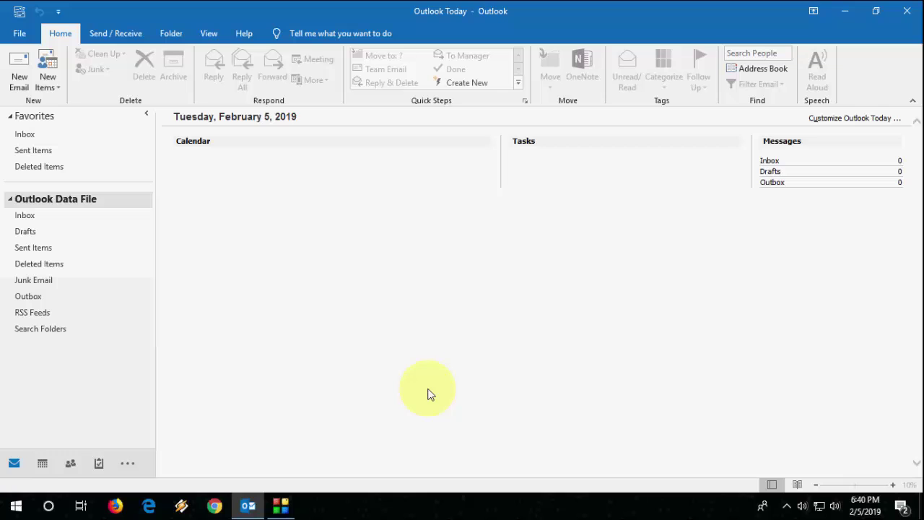
click(907, 11)
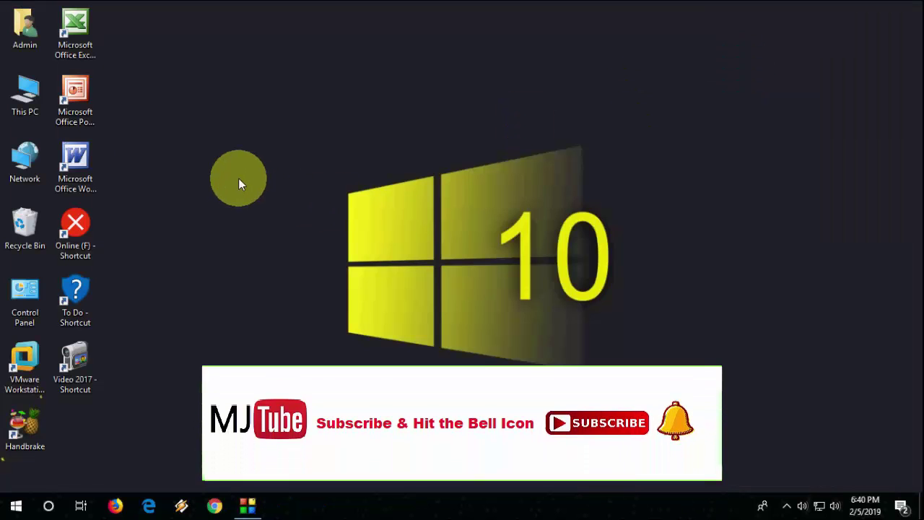
Refresh the desktop and open Control Panel's Programs and Features list
right_click(238, 178)
click(271, 210)
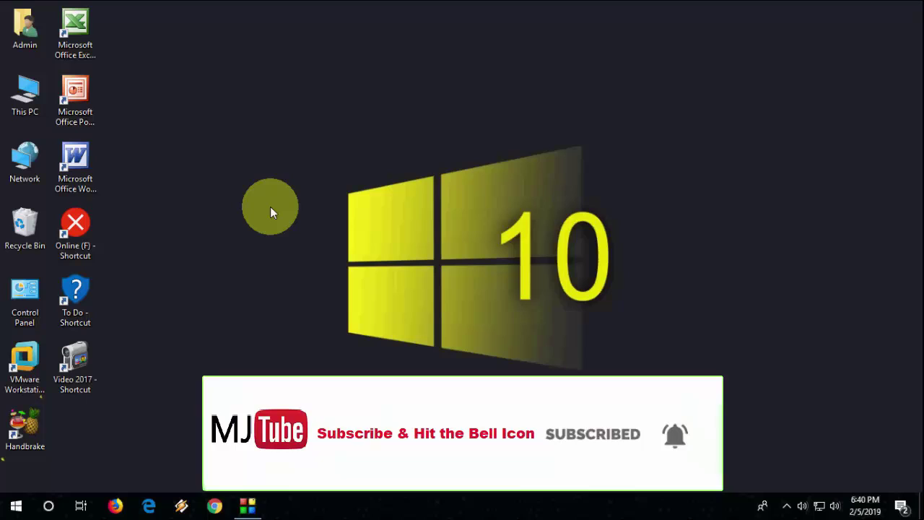
double_click(9, 296)
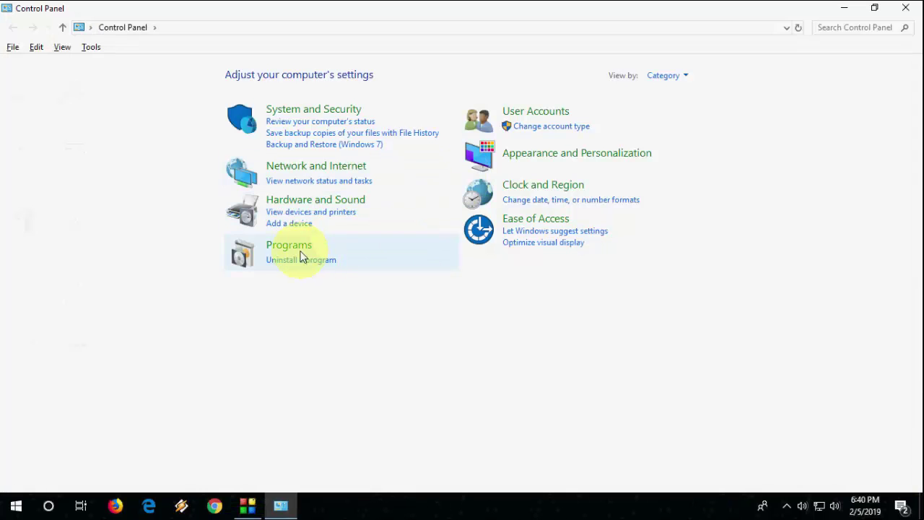
click(300, 250)
click(213, 75)
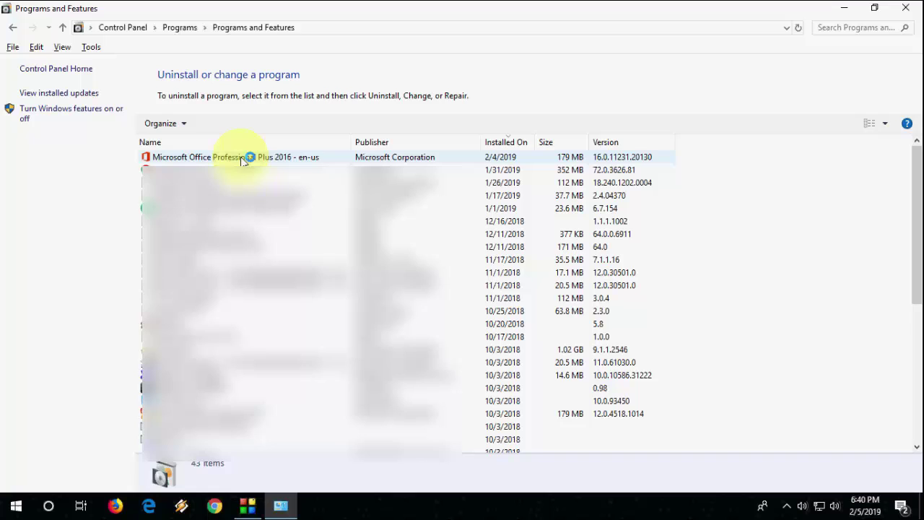
Start a Quick Repair of Microsoft Office Professional Plus 2016
click(242, 158)
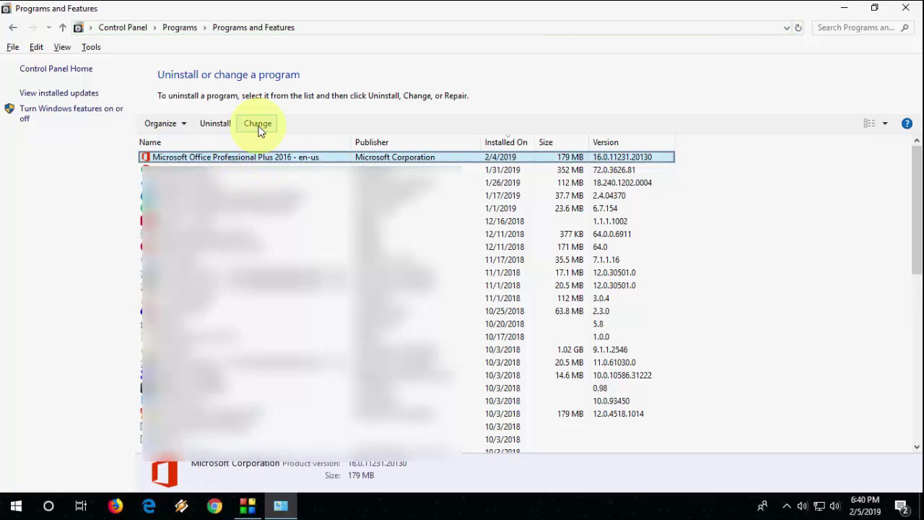
click(258, 126)
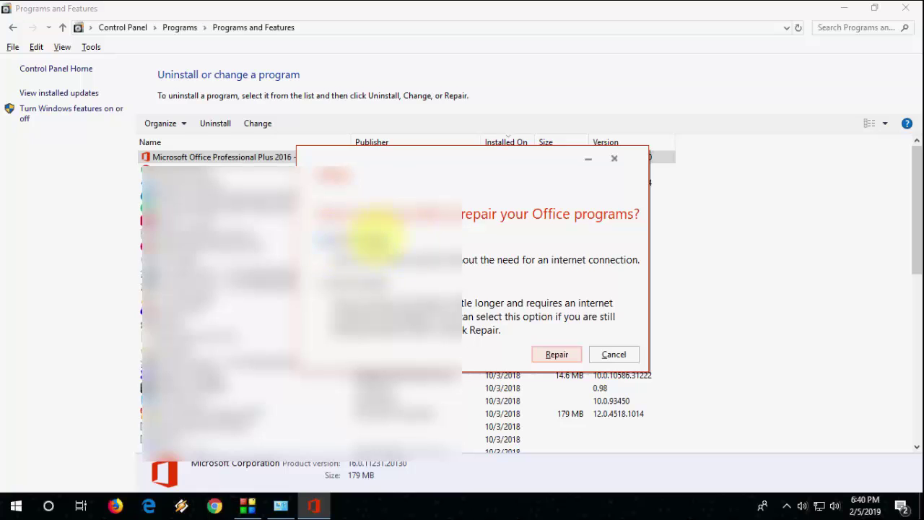
click(556, 356)
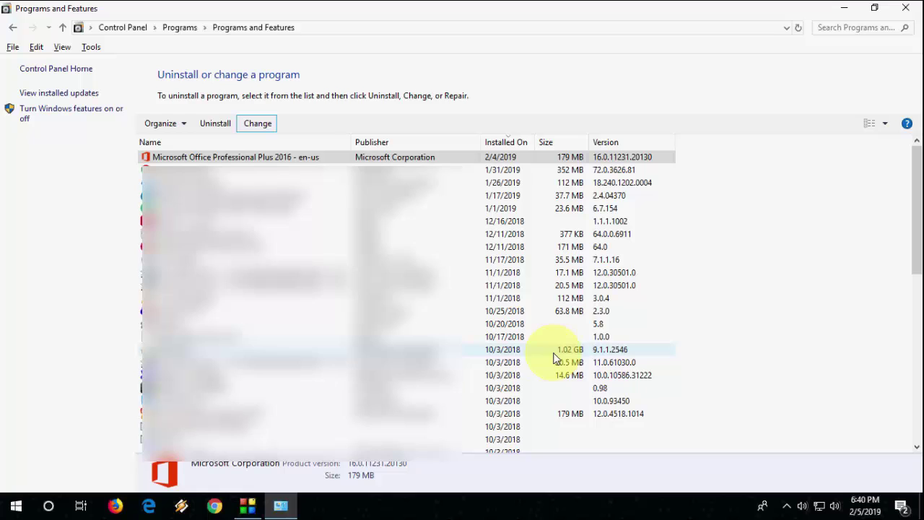
Close Programs and Features, refresh the desktop, and launch the group policy editor via 'edit group' search
click(902, 8)
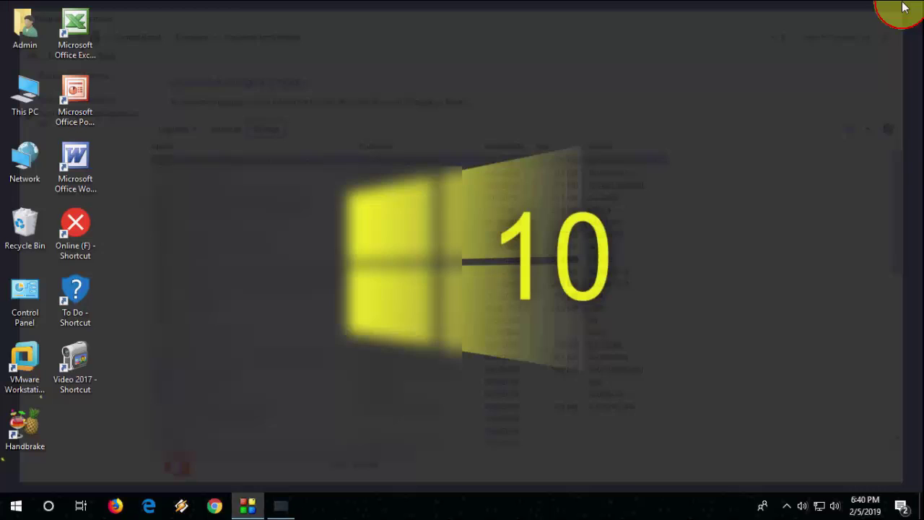
right_click(379, 90)
click(400, 130)
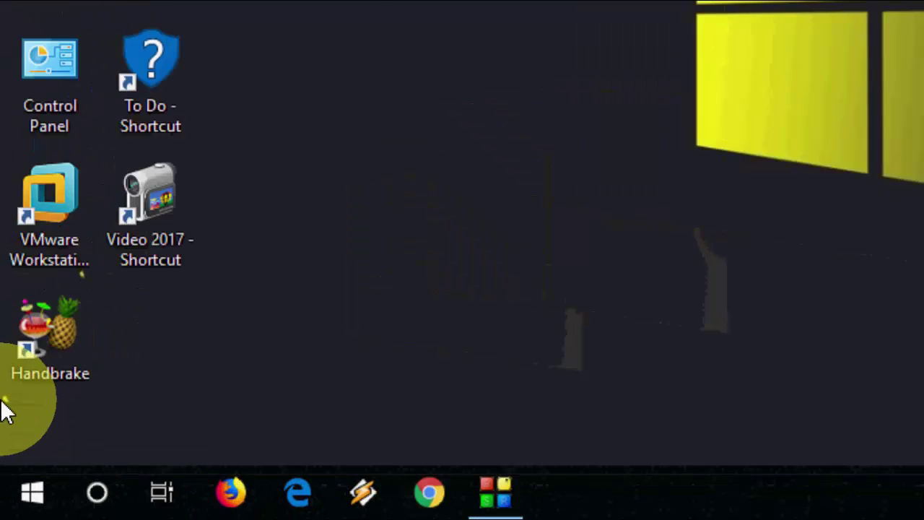
key(super)
text(edit)
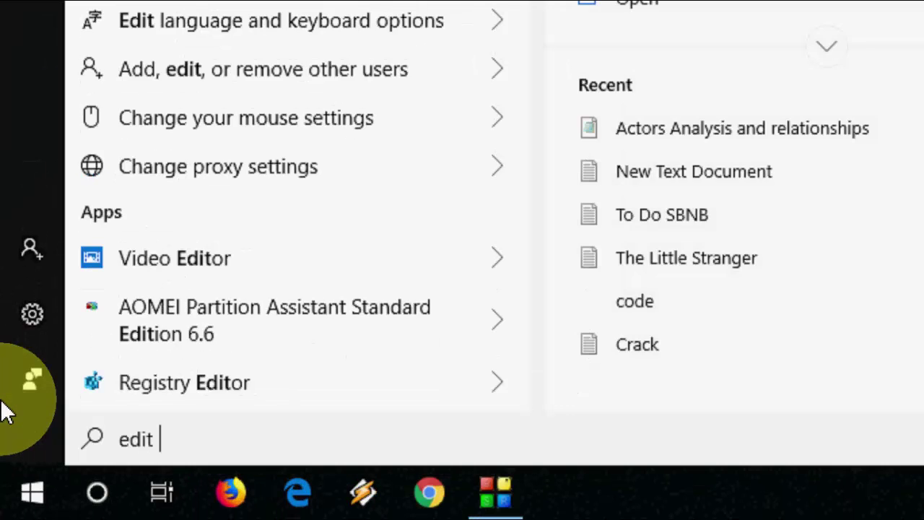
text( group)
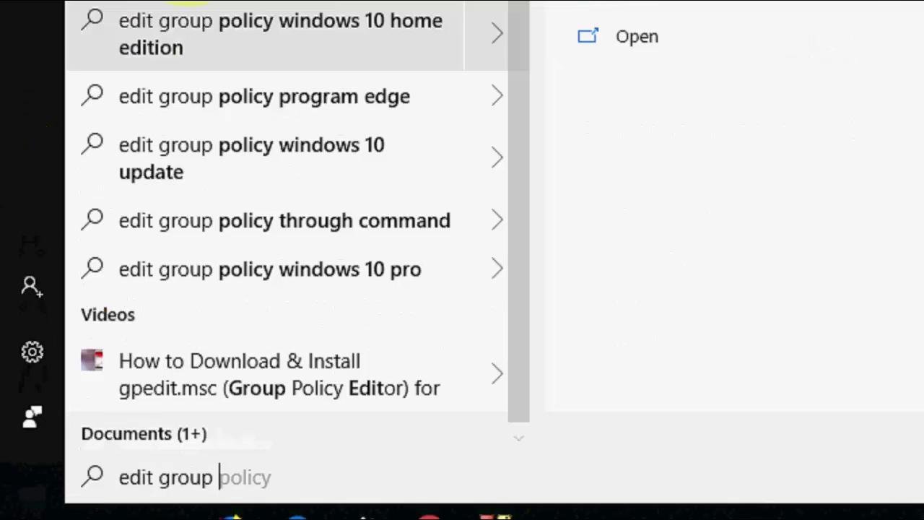
click(260, 32)
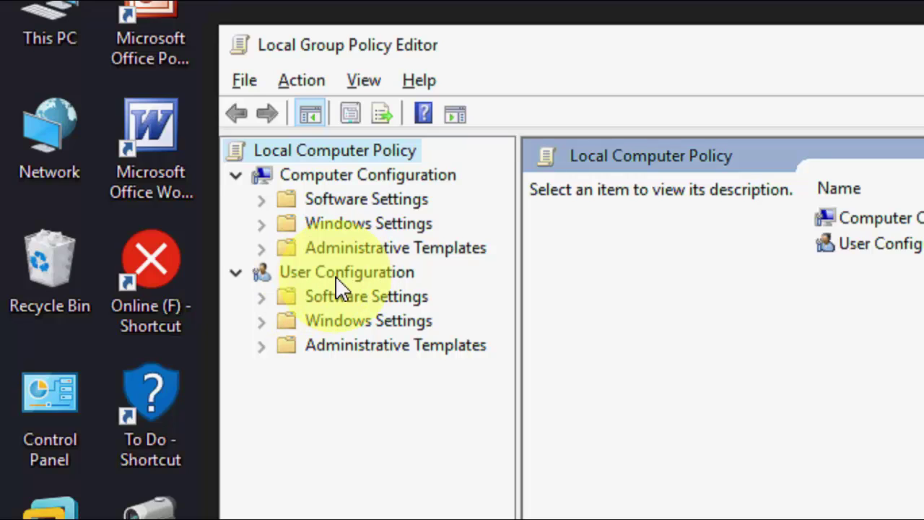
Expand User Configuration > Administrative Templates > Windows Components and view the File Explorer policies
click(340, 278)
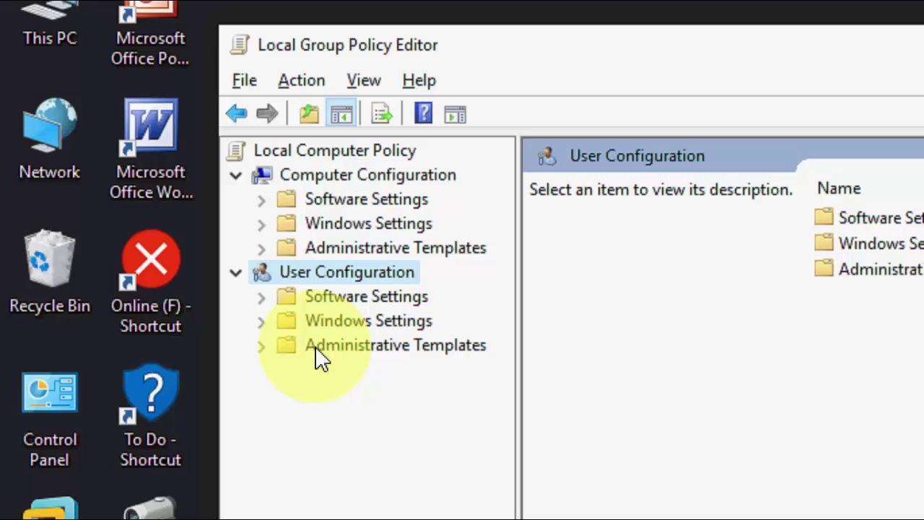
click(278, 348)
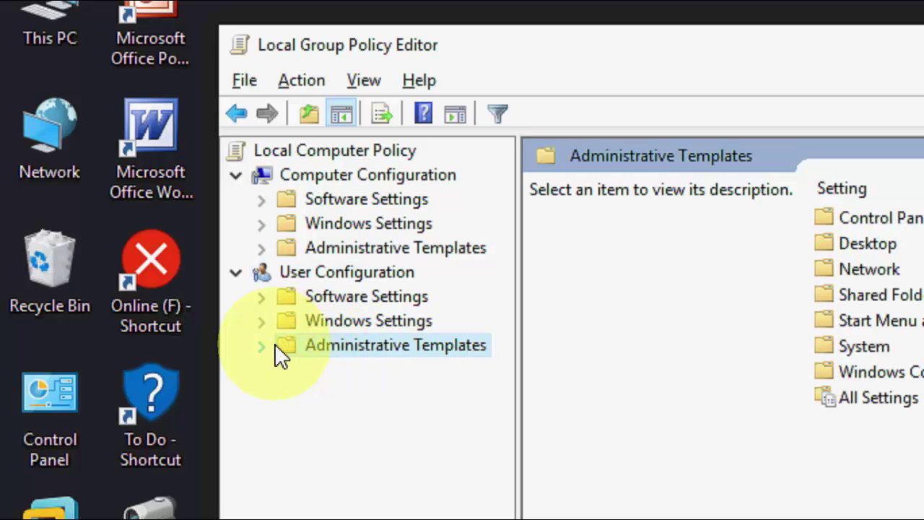
click(264, 347)
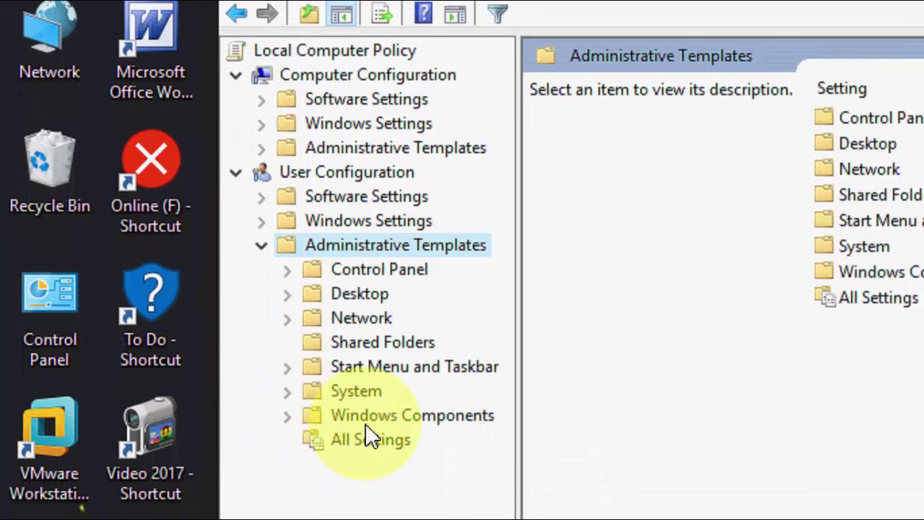
click(287, 402)
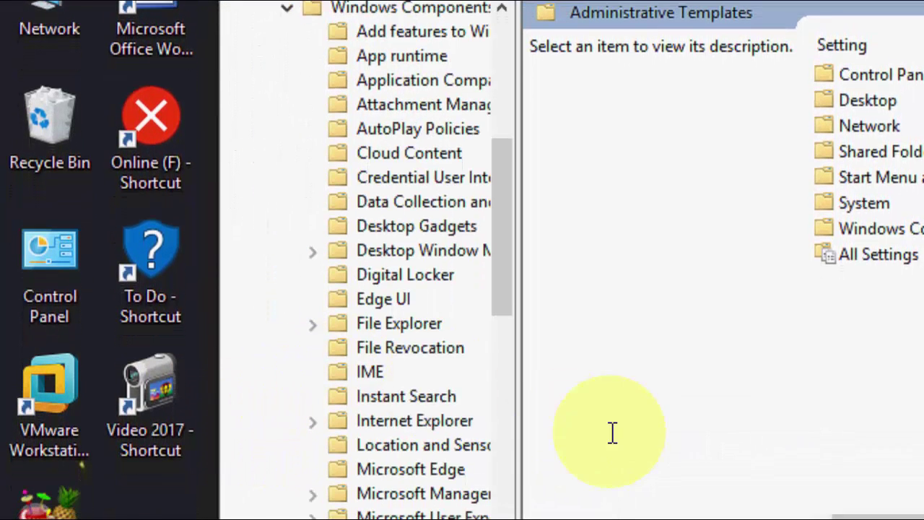
click(397, 321)
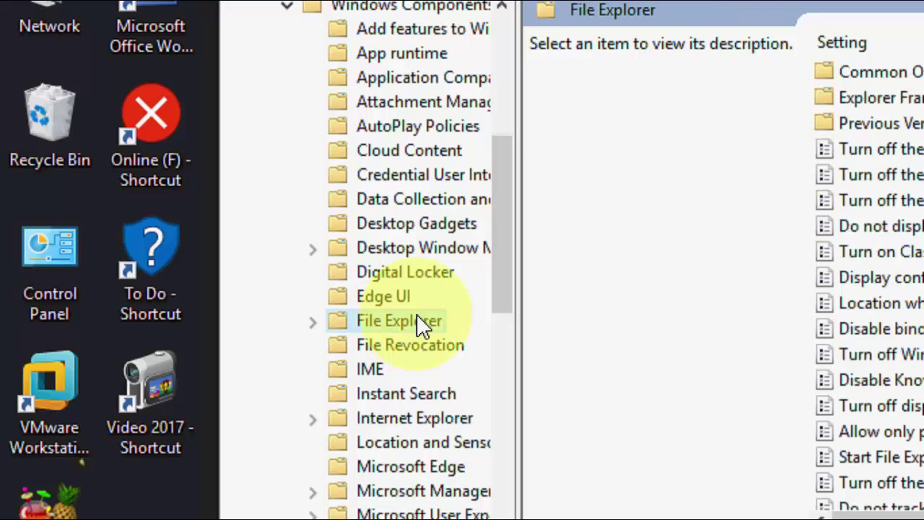
scroll(417, 315, down, 2)
Widen the editor and open Default excluded paths, leaving it Not Configured
drag(505, 258, 508, 332)
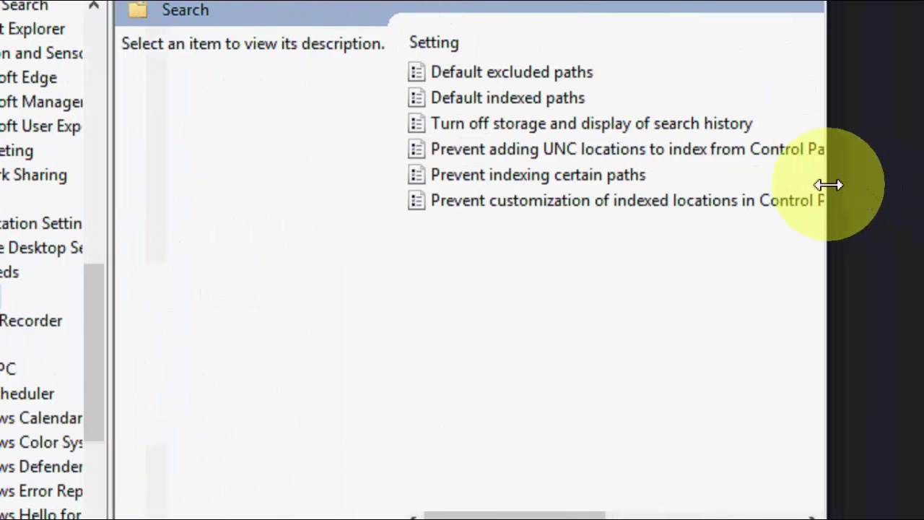
drag(828, 185, 887, 217)
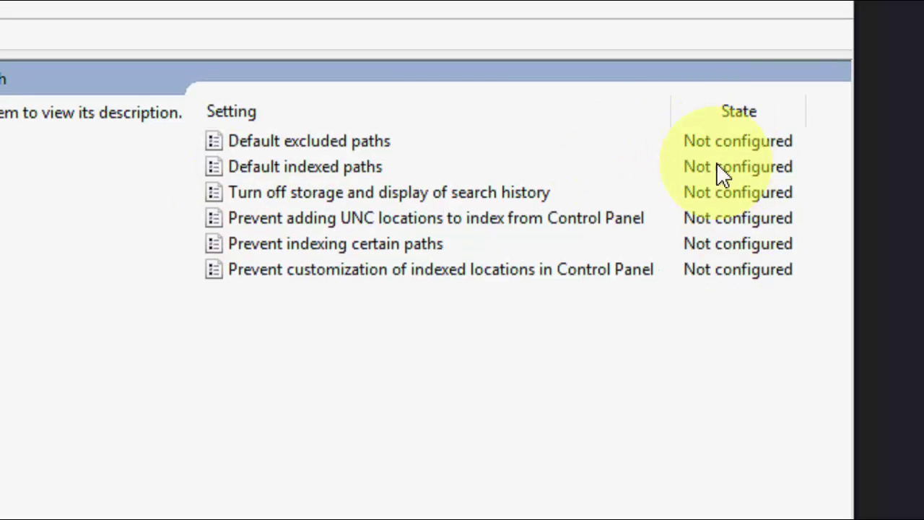
click(294, 137)
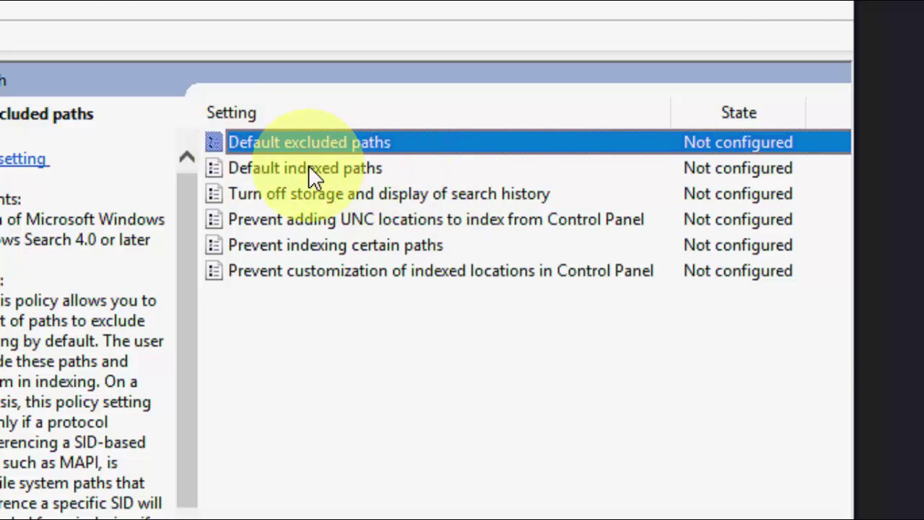
double_click(304, 143)
click(148, 94)
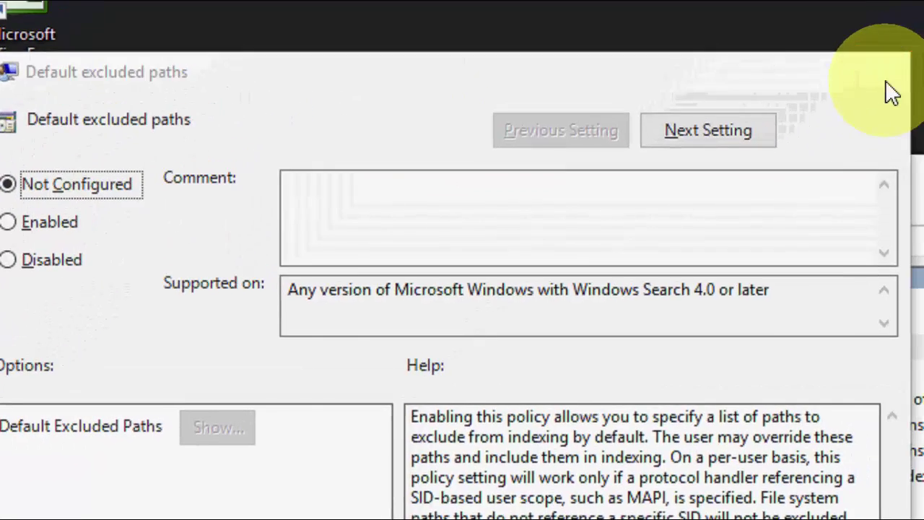
click(888, 78)
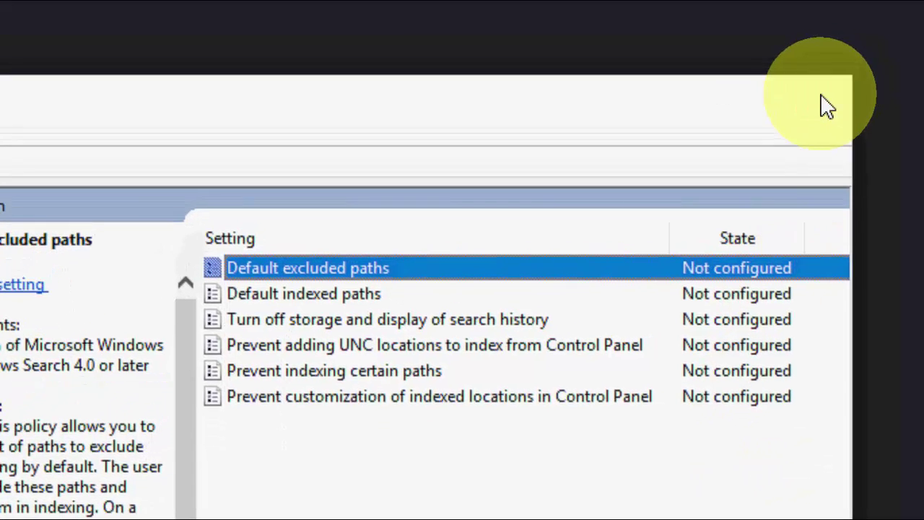
Close the Local Group Policy Editor window and refresh the desktop from its context menu
click(827, 106)
right_click(383, 95)
click(413, 133)
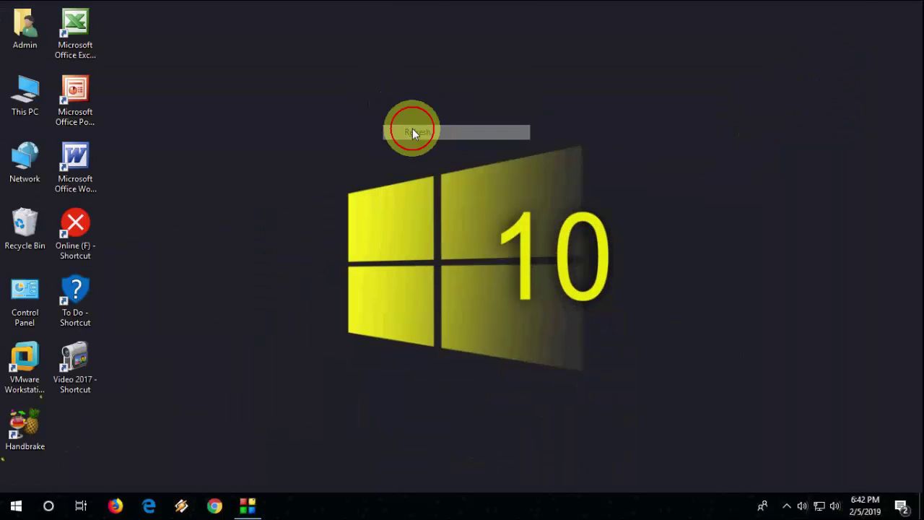